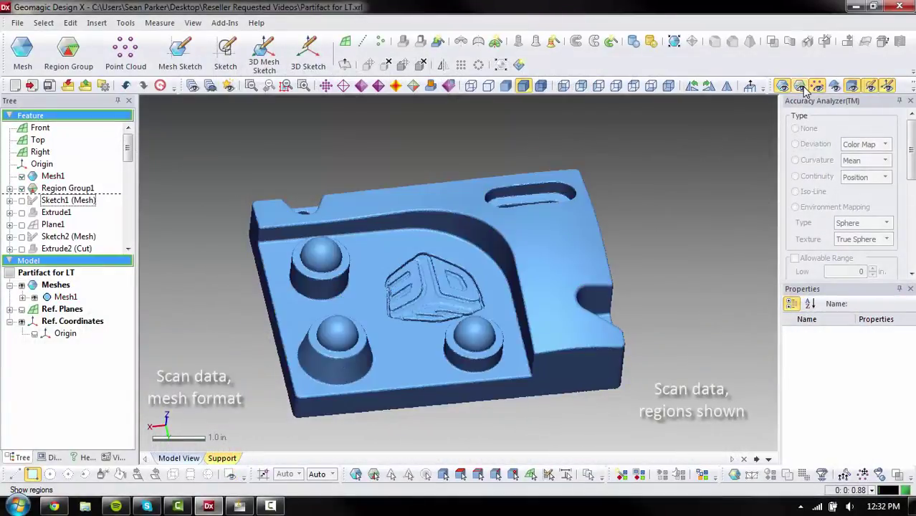
Roll the history forward to Extrude1 and rotate the extruded box to inspect it.
right_click(58, 213)
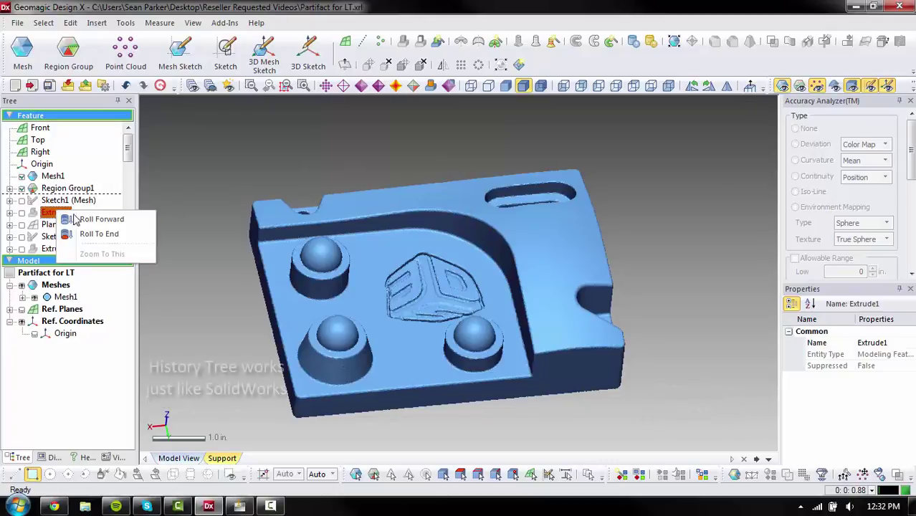
click(81, 219)
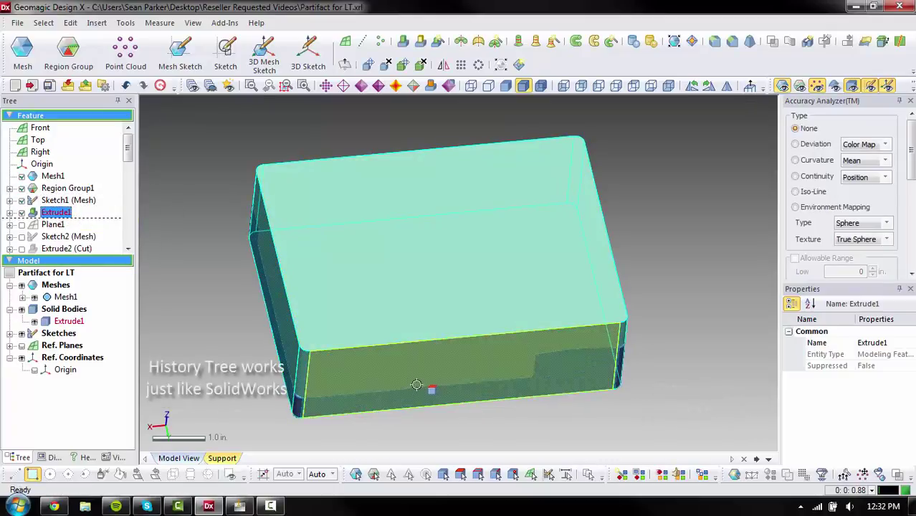
right_drag(425, 389, 420, 330)
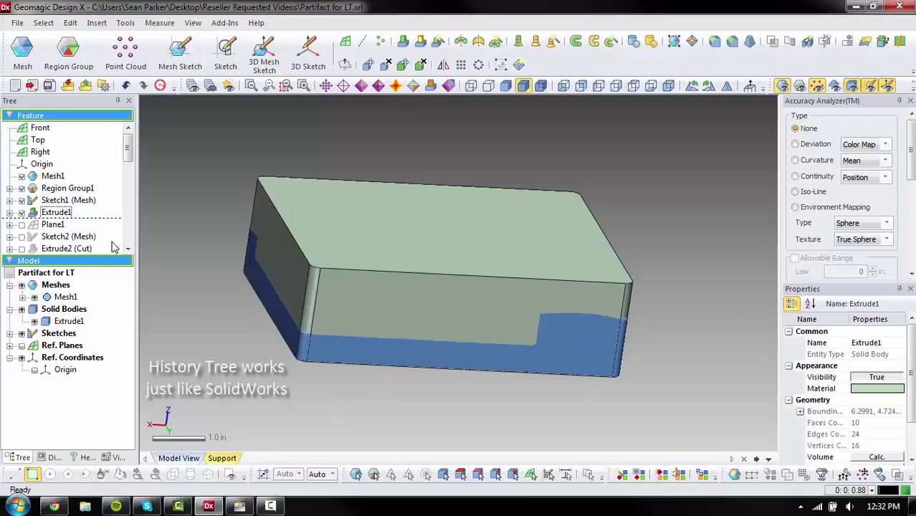
click(130, 249)
click(129, 249)
click(129, 248)
click(129, 249)
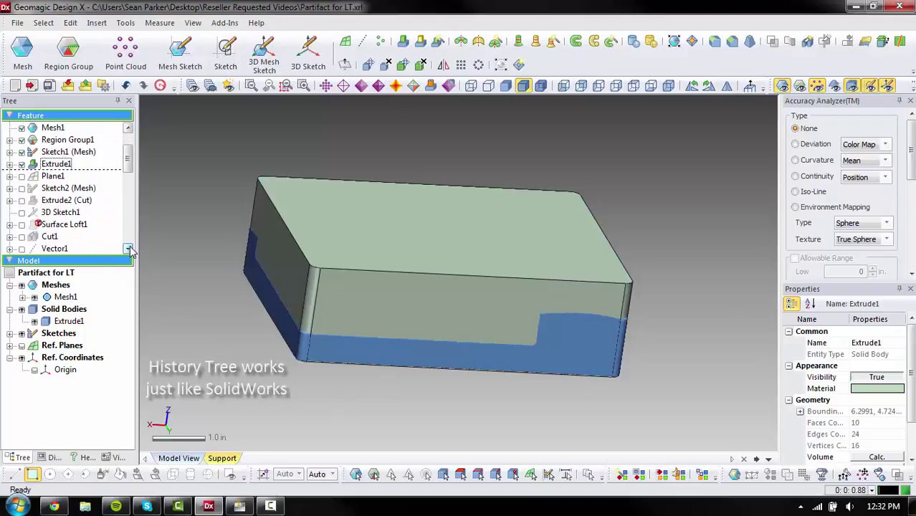
Roll forward through Extrude2 (Cut), Cut1 and Revolve1 to add the pocket and first boss.
right_click(66, 204)
click(95, 215)
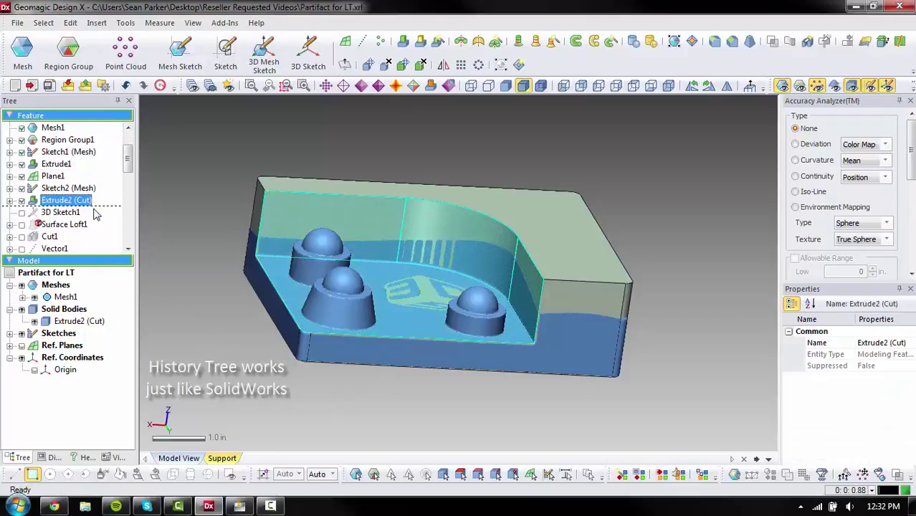
click(129, 249)
click(130, 249)
click(129, 249)
right_click(50, 201)
click(77, 215)
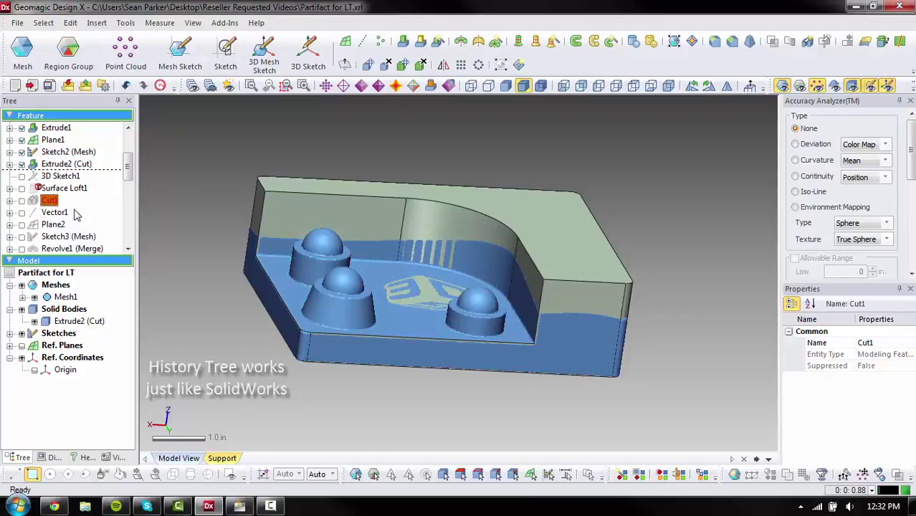
right_drag(337, 359, 276, 335)
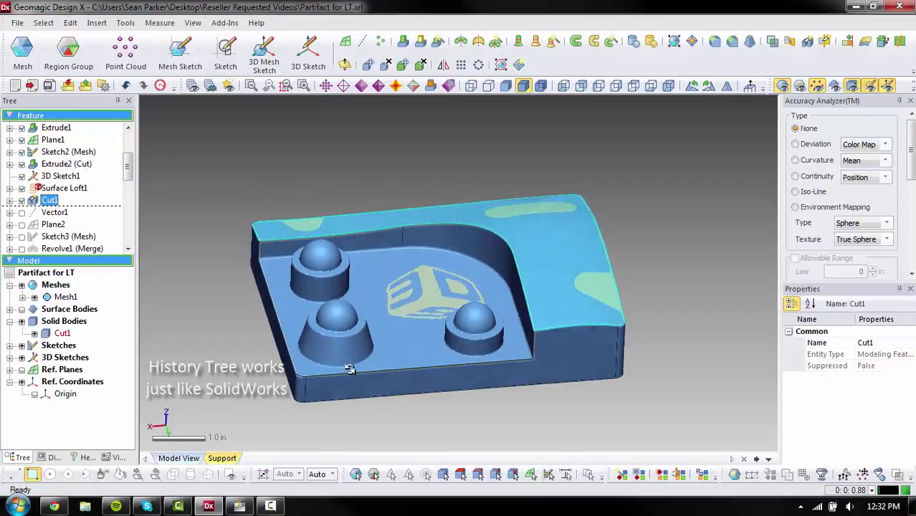
right_click(84, 247)
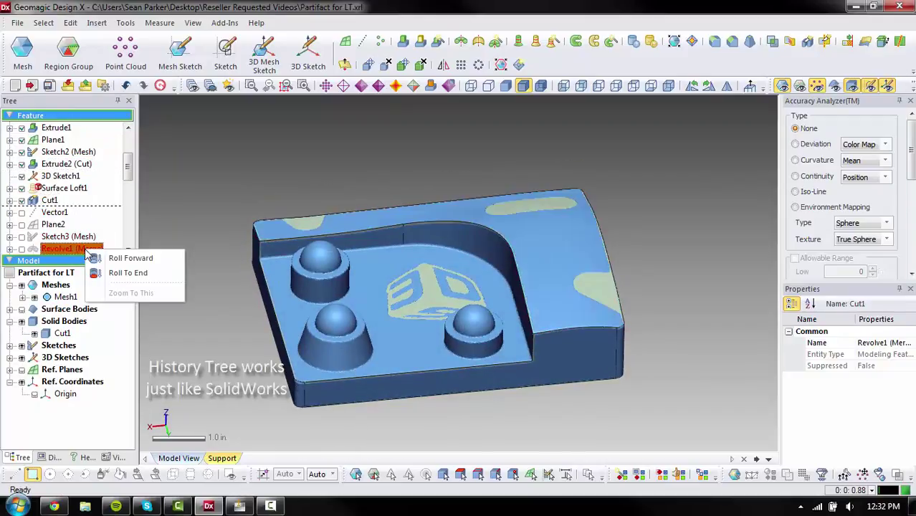
click(140, 258)
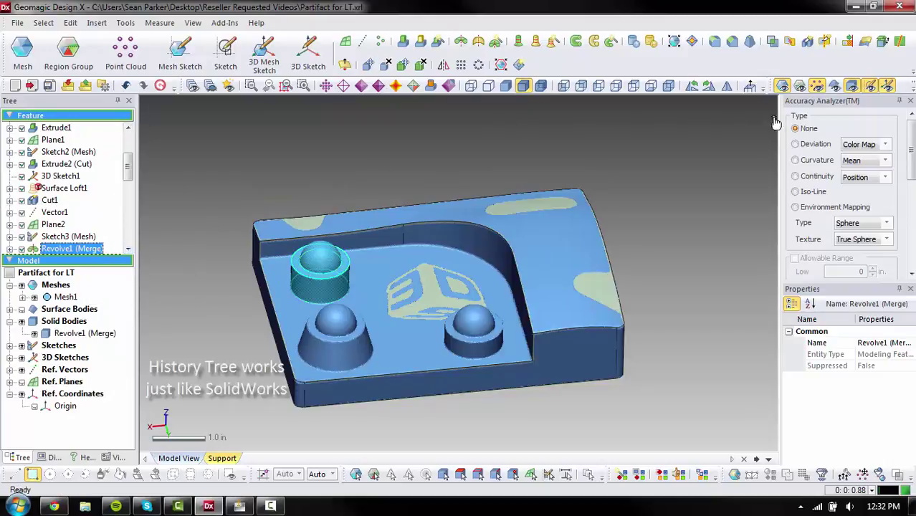
Hide the scan mesh so only the CAD body shows, and clear the selection.
click(784, 86)
click(684, 176)
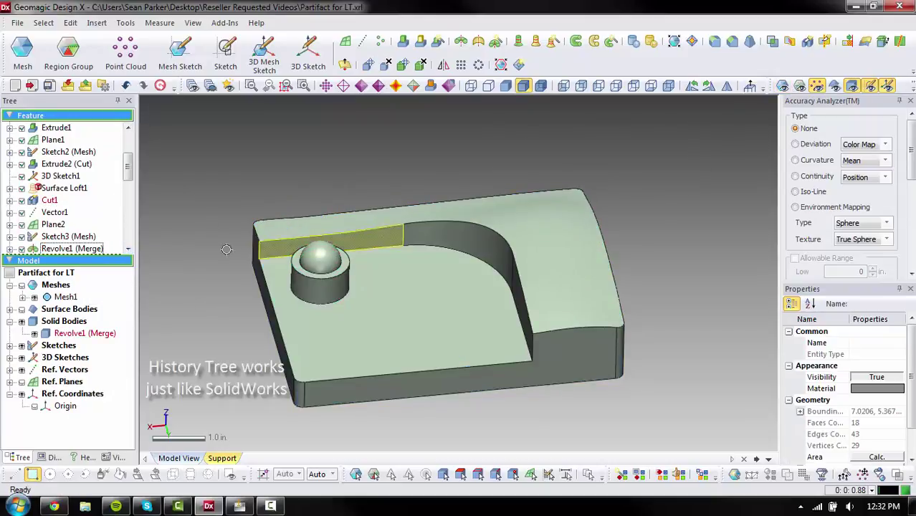
click(128, 250)
scroll(129, 251, down, 2)
scroll(129, 251, down, 1)
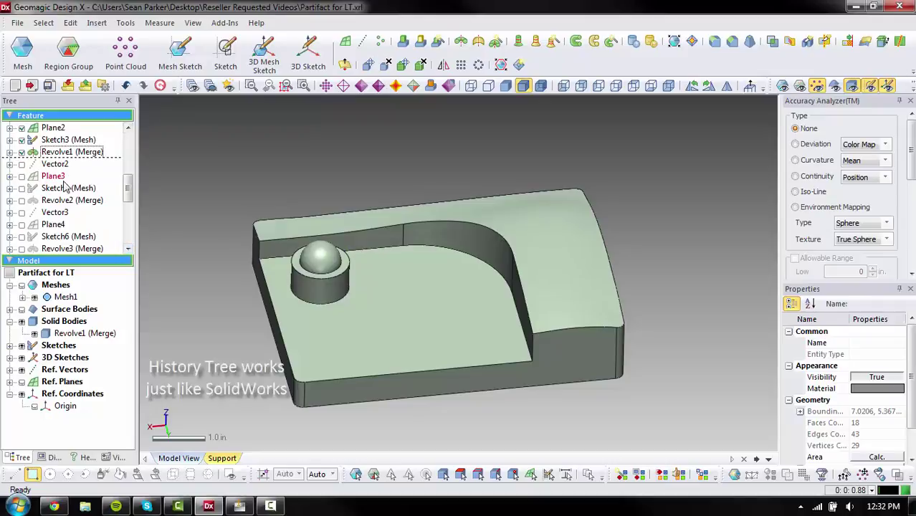
Roll forward through Revolve2 and Revolve3 to add the second and third bosses.
right_click(63, 205)
click(147, 205)
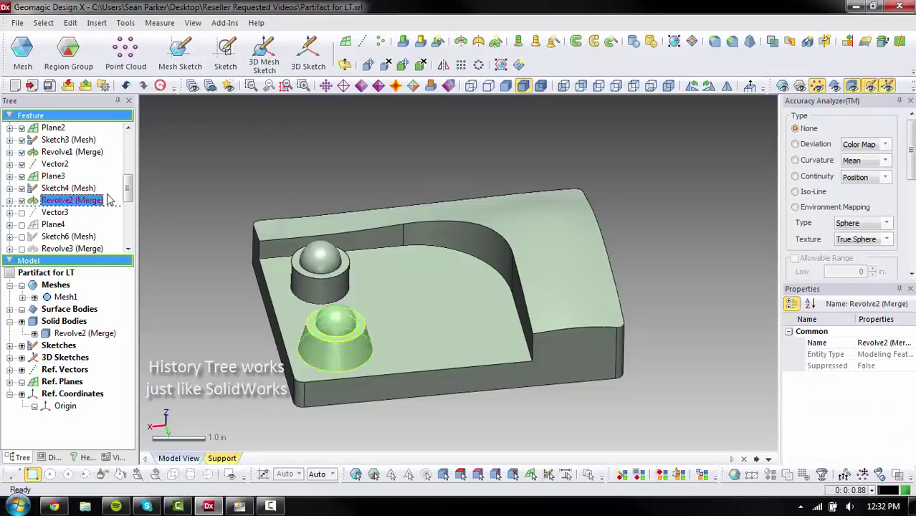
drag(131, 192, 130, 204)
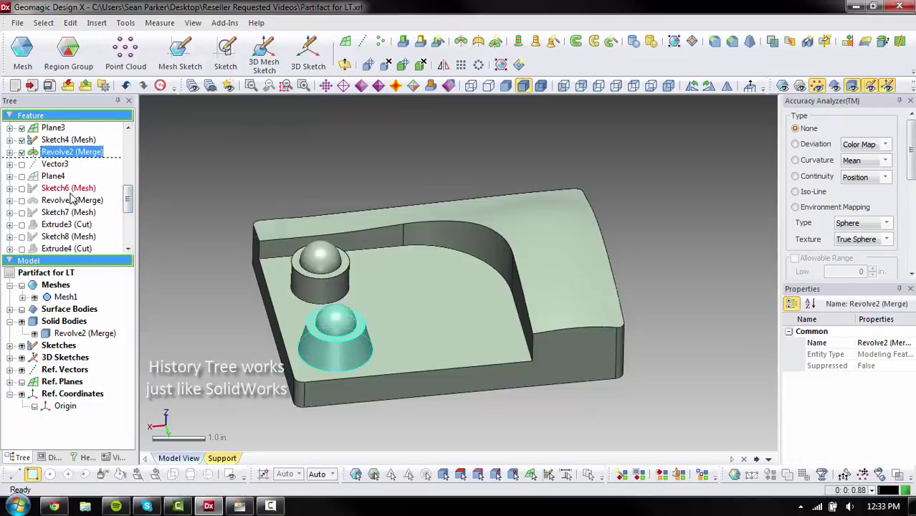
right_click(71, 202)
click(153, 204)
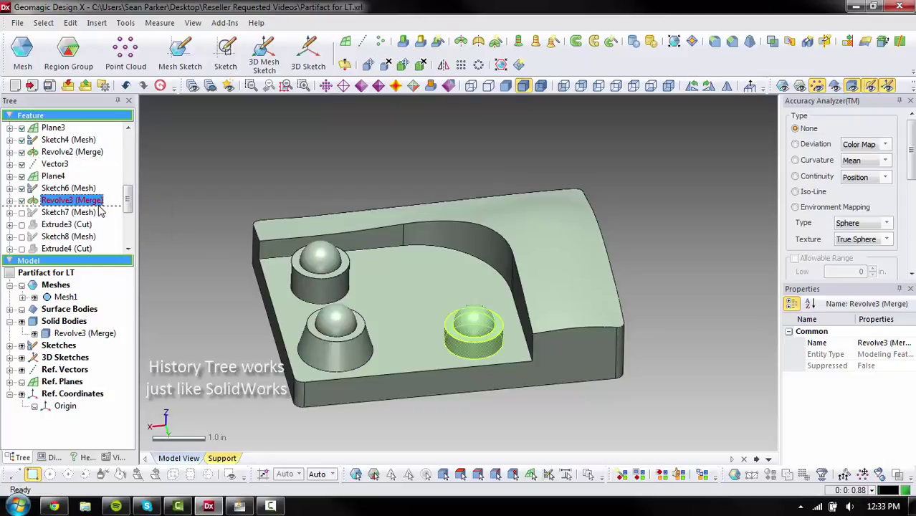
Roll forward through Extrude3 and Extrude4 to add the two notch cuts.
right_click(83, 226)
click(152, 229)
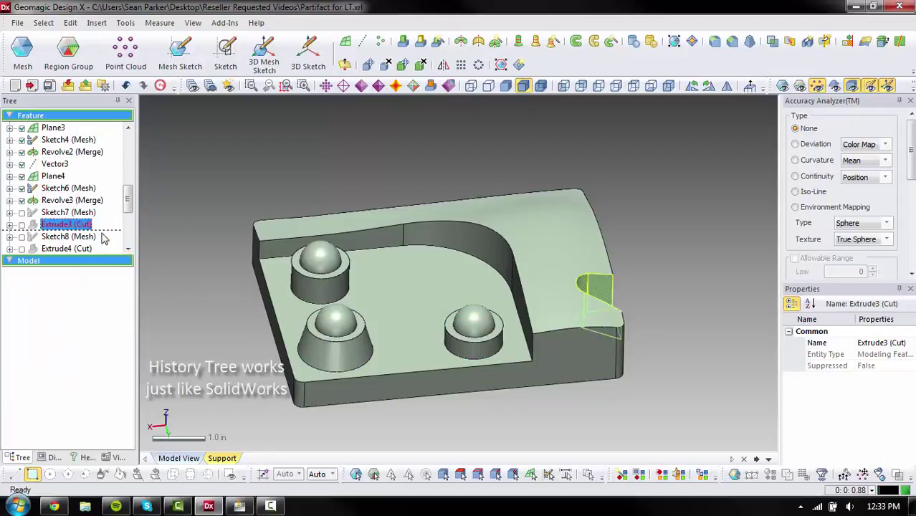
right_click(82, 249)
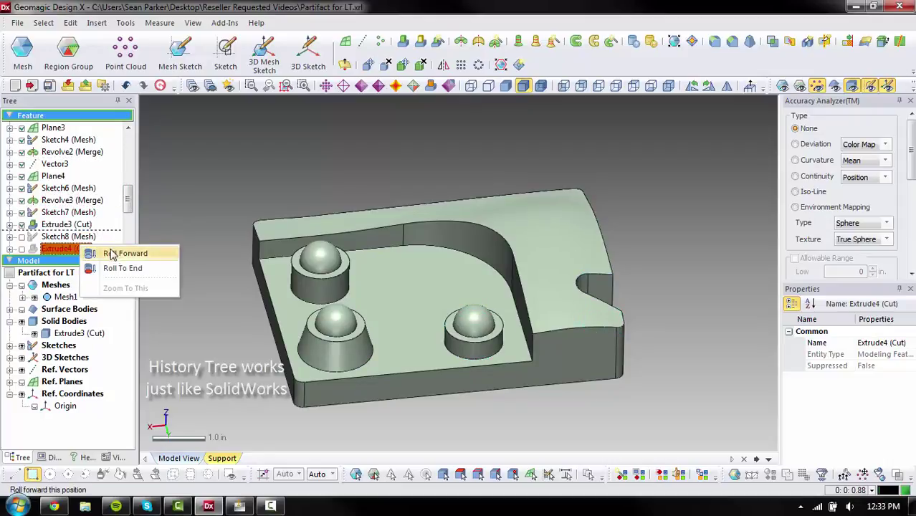
click(113, 251)
scroll(128, 250, down, 3)
scroll(128, 249, down, 3)
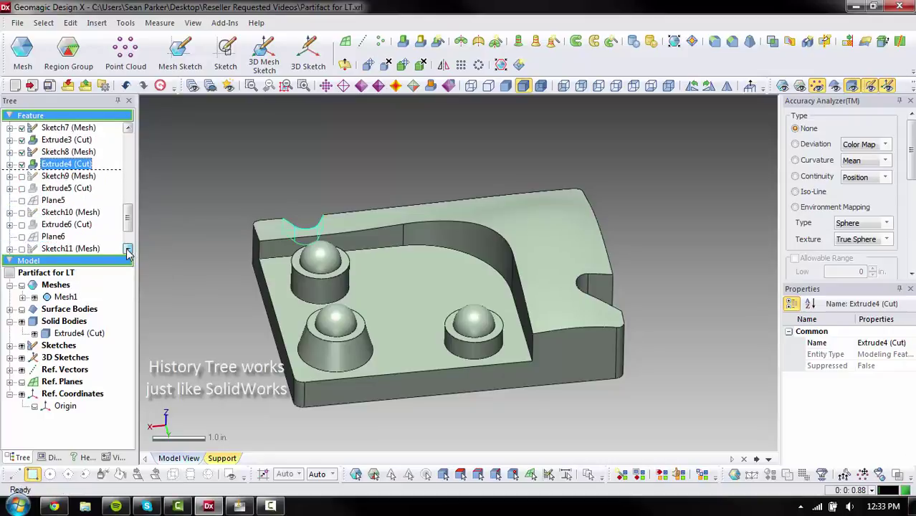
scroll(129, 249, down, 2)
Roll forward through Extrude5 and Extrude6, adding the slot, and rotate to view it.
right_click(68, 177)
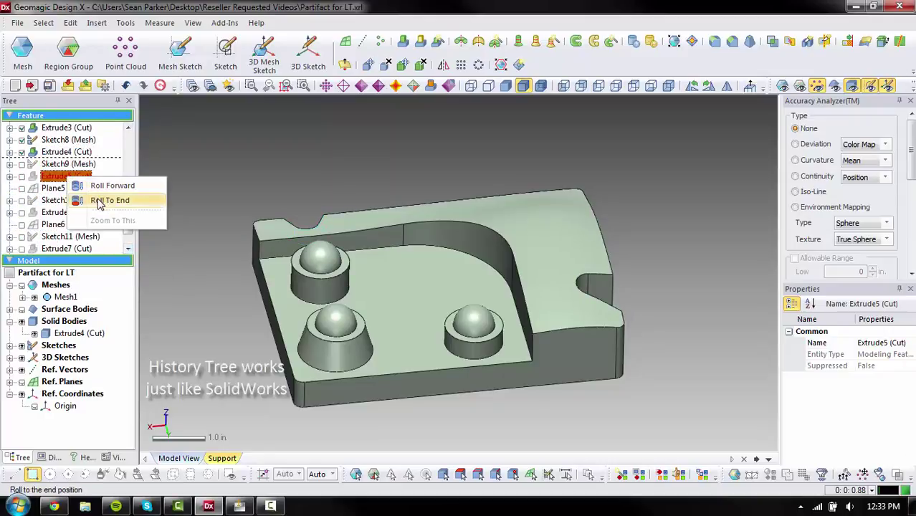
click(100, 187)
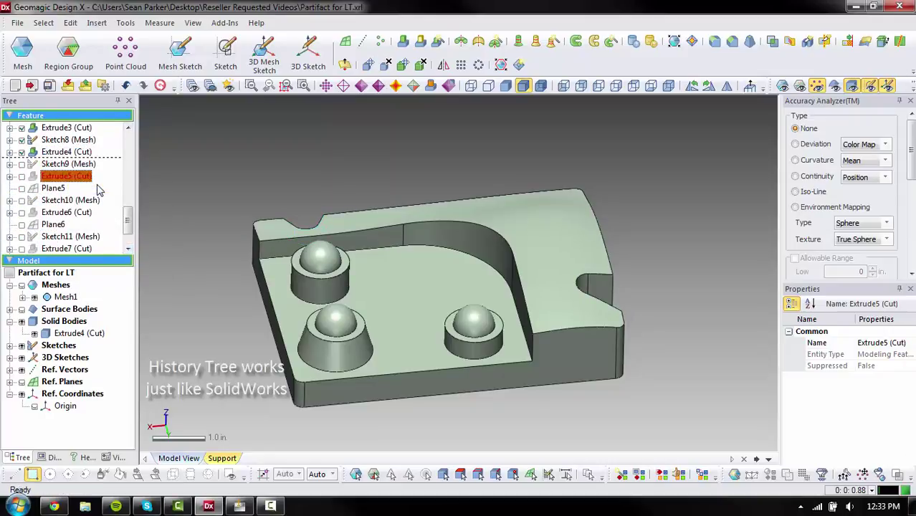
right_click(64, 215)
click(96, 223)
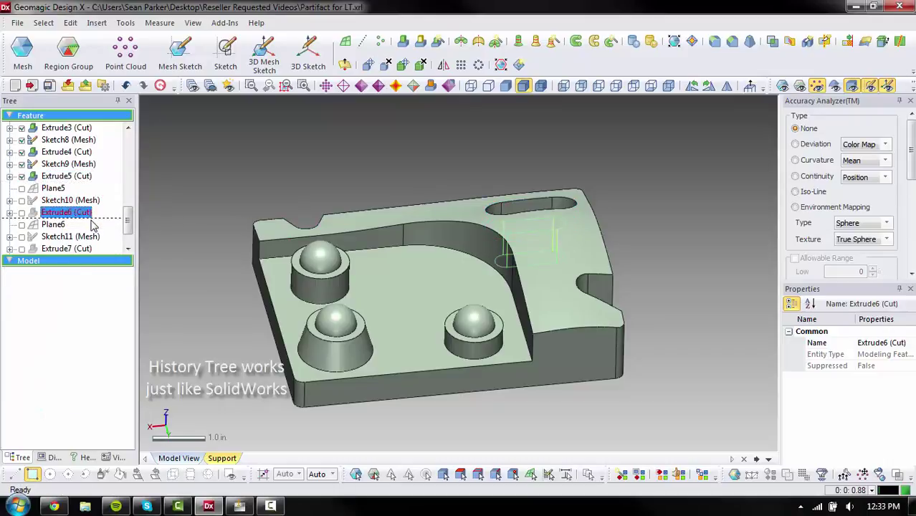
mouse_move(284, 235)
right_down()
mouse_move(385, 280)
mouse_move(430, 327)
right_up()
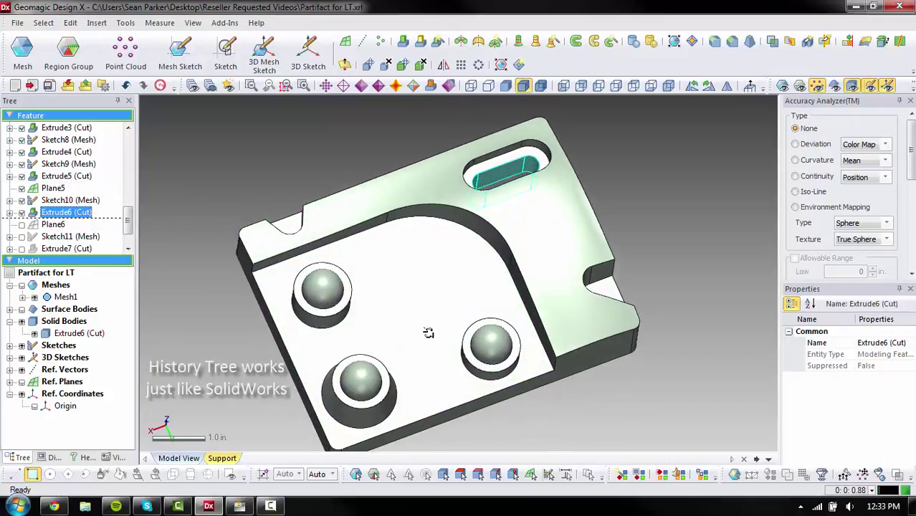
Roll forward through Extrude7 and Extrude8 to finish the remaining cuts.
right_click(85, 248)
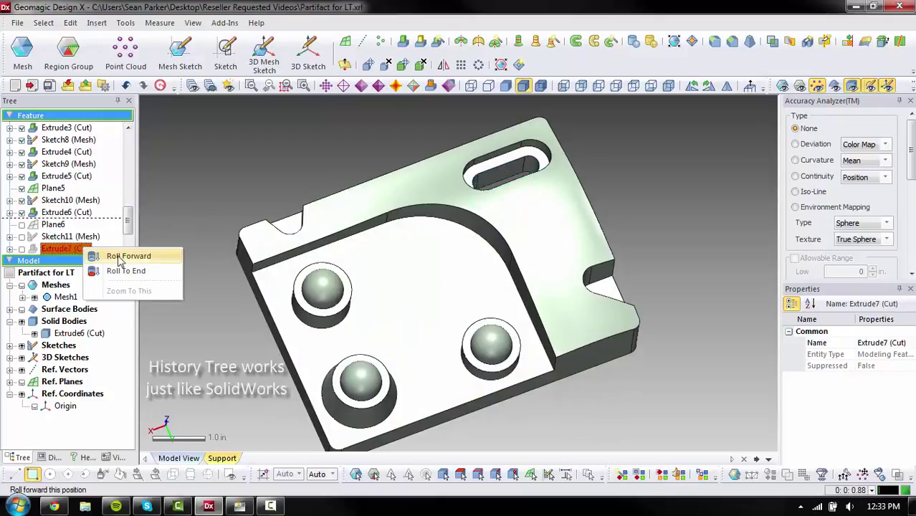
click(120, 256)
drag(128, 227, 133, 236)
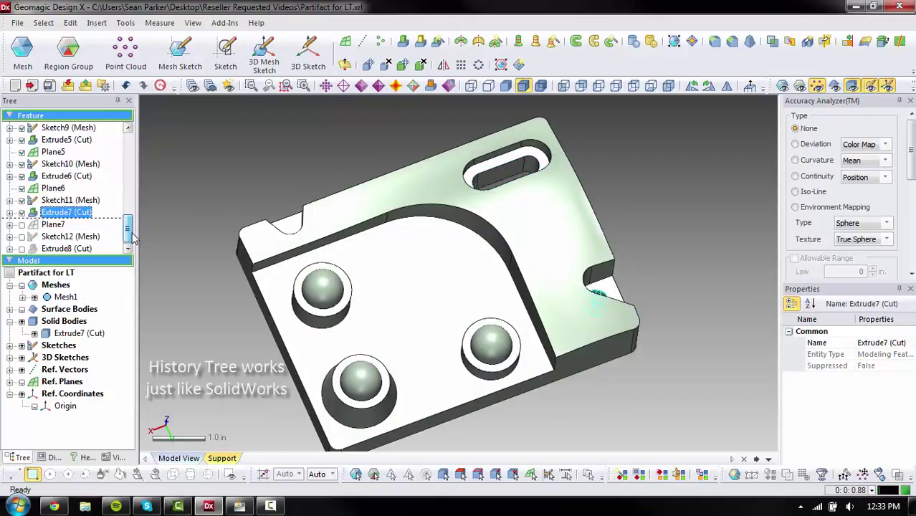
right_click(72, 249)
click(113, 257)
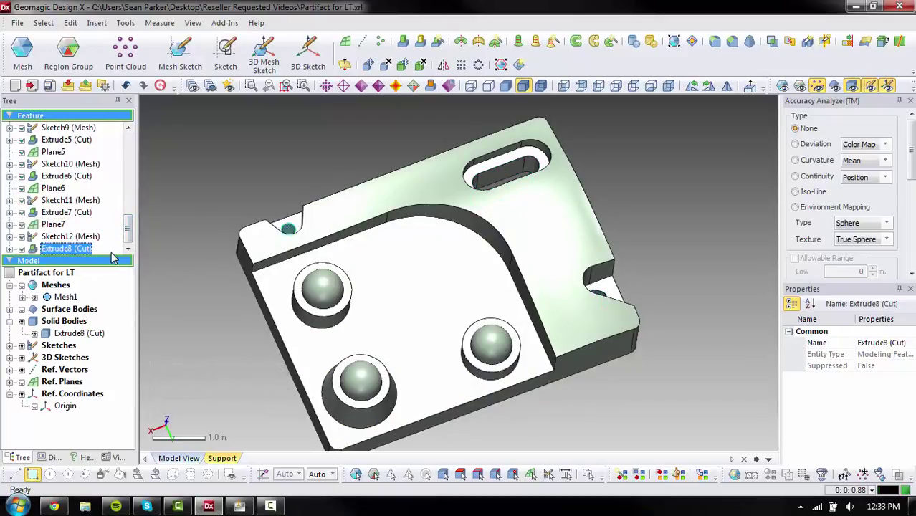
Show the scan-to-CAD deviation colour map at High resolution.
click(804, 146)
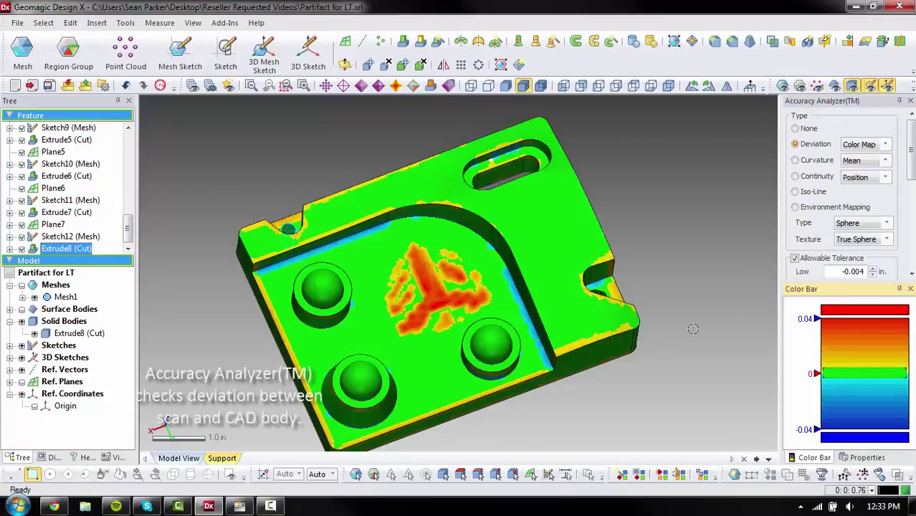
right_drag(693, 329, 650, 254)
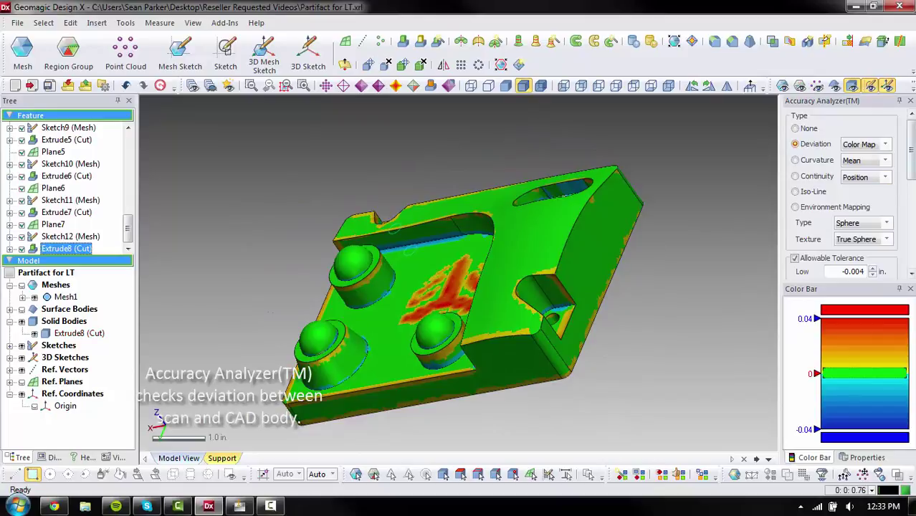
drag(909, 131, 908, 235)
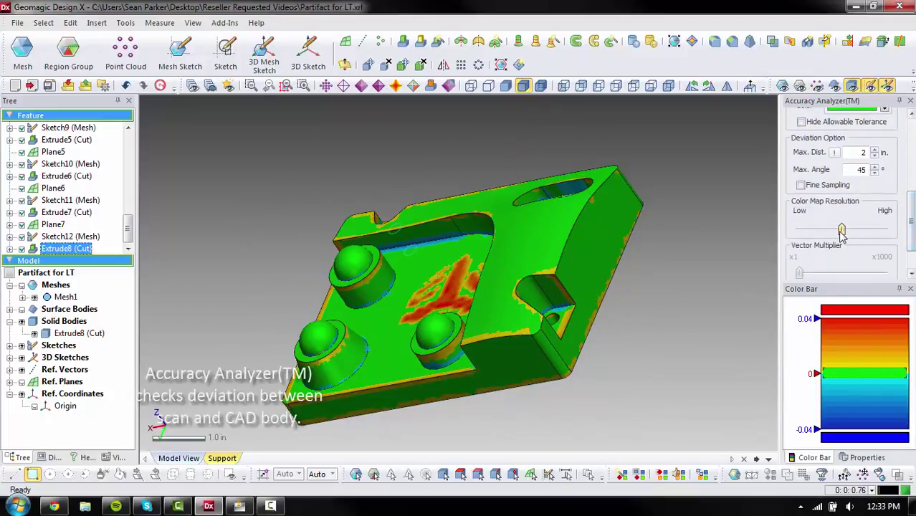
drag(844, 235, 884, 232)
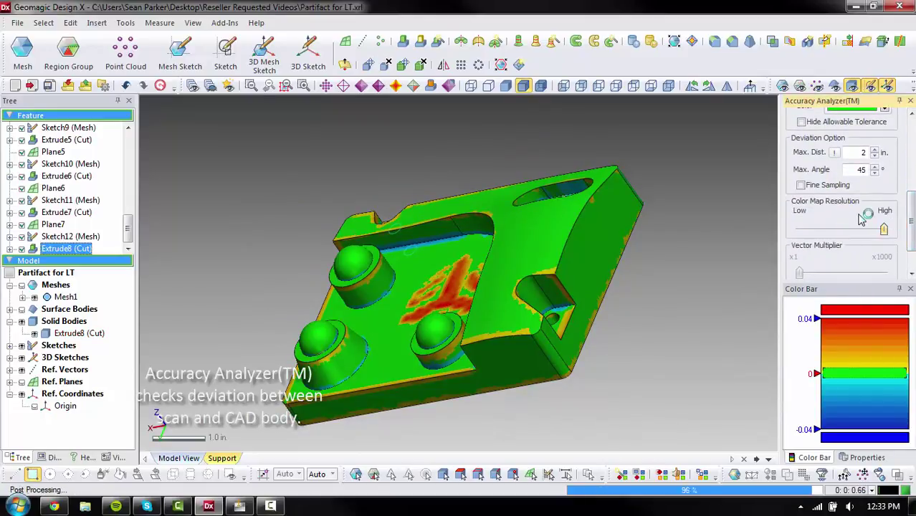
Inspect the colour map from near the top, then set its Type to None.
right_drag(688, 231, 541, 345)
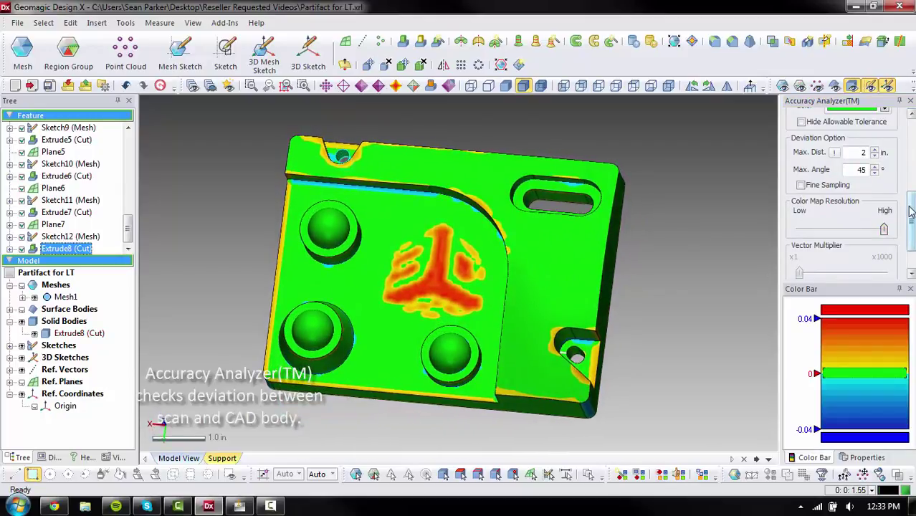
scroll(911, 210, up, 2)
scroll(911, 210, up, 2)
scroll(911, 211, up, 2)
scroll(910, 210, up, 2)
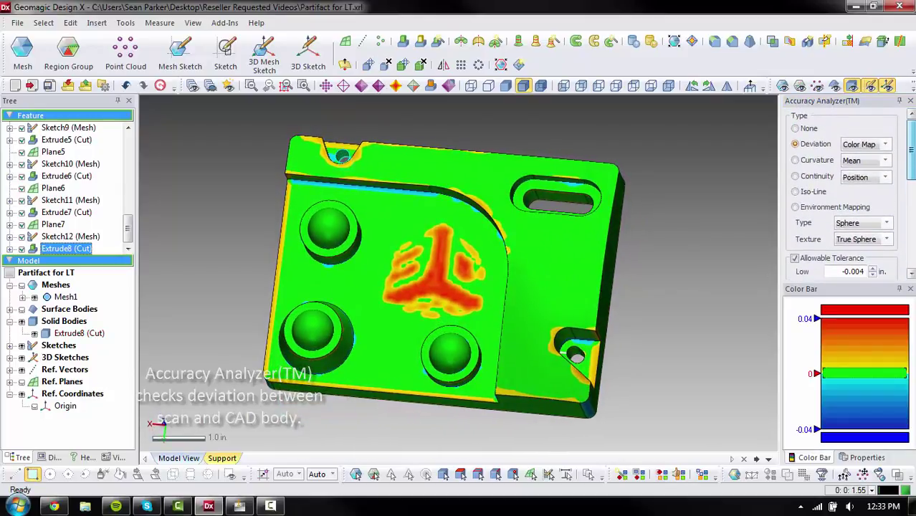
click(795, 128)
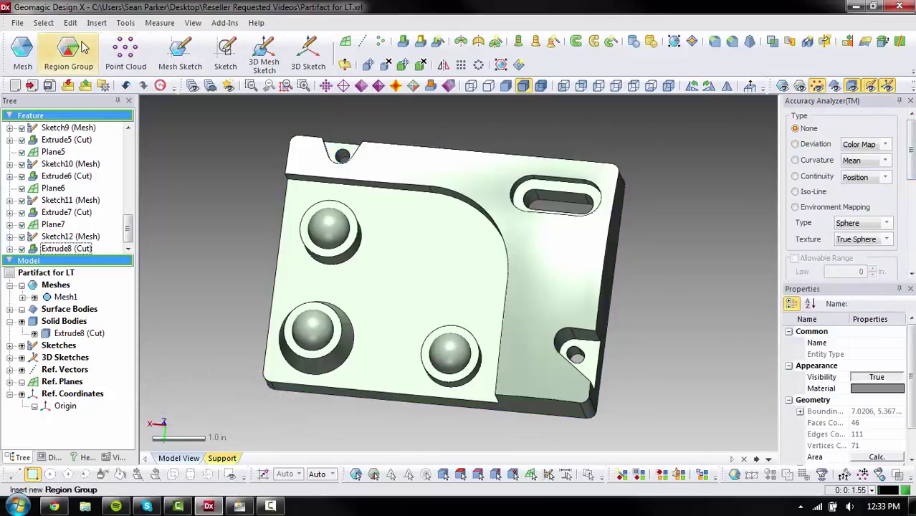
Bring up File > LiveTransfer(TM) > To SolidWorks options.
click(17, 23)
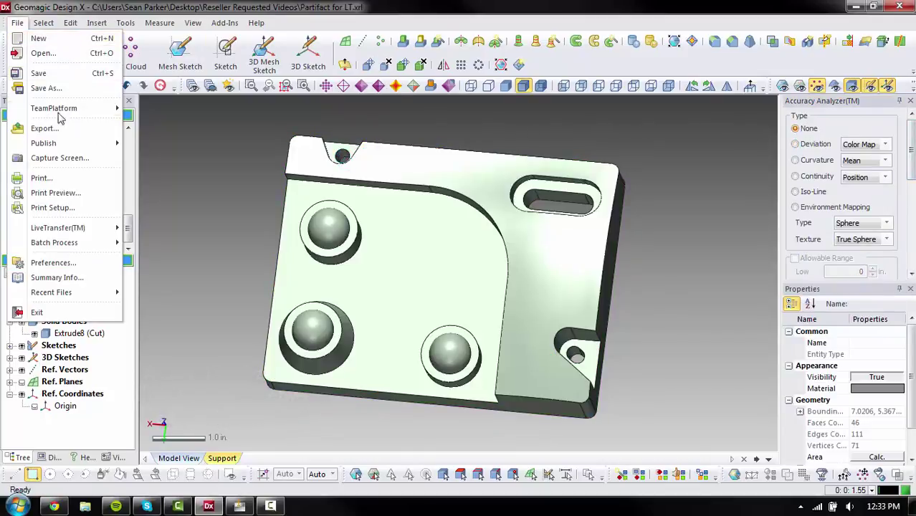
mouse_move(58, 228)
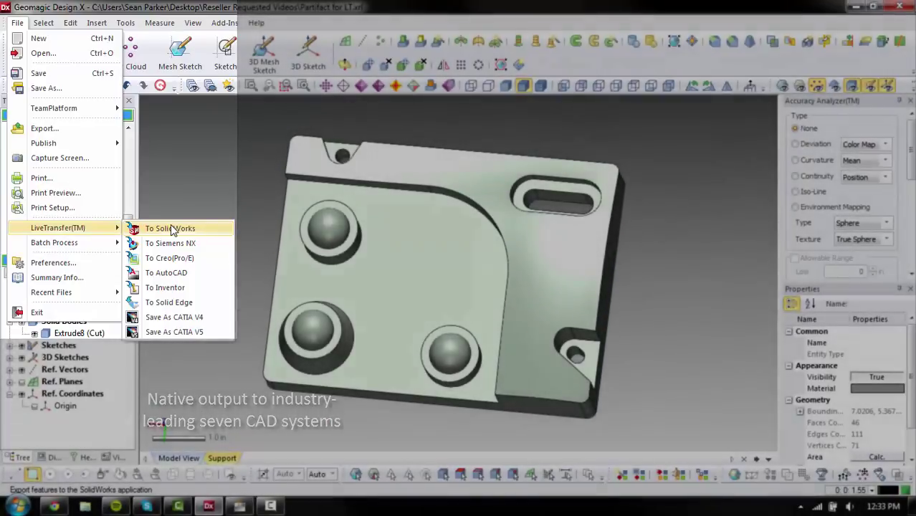
click(172, 230)
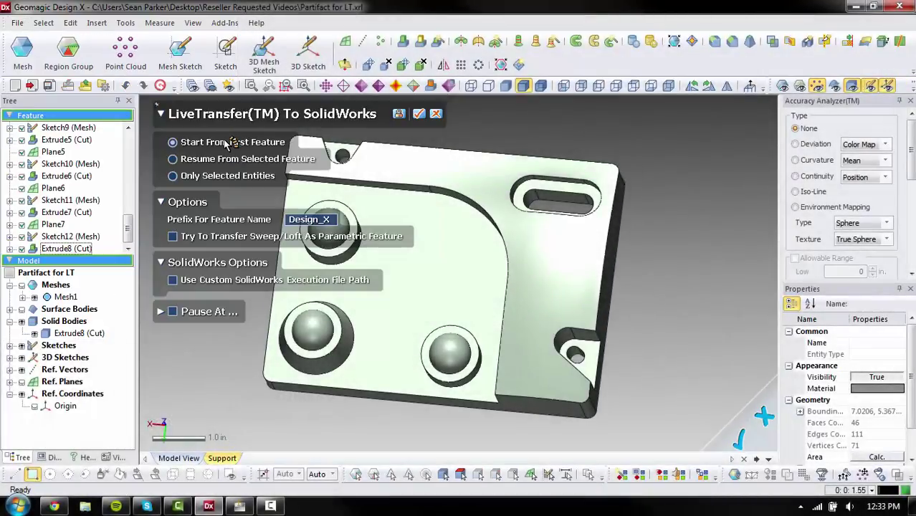
Confirm the LiveTransfer to rebuild the Design_X feature history in SolidWorks.
click(421, 116)
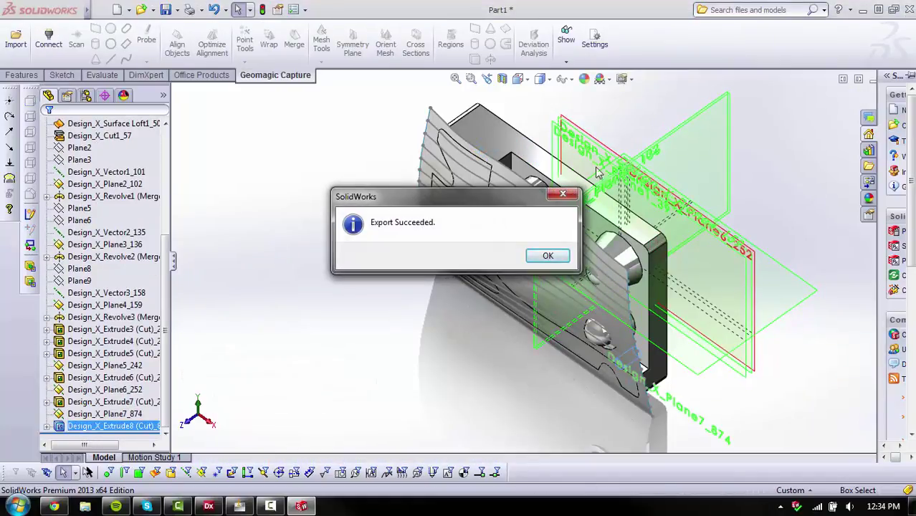
Dismiss the Export Succeeded message and hide Design_X_3D_Sketch1_49.
click(547, 256)
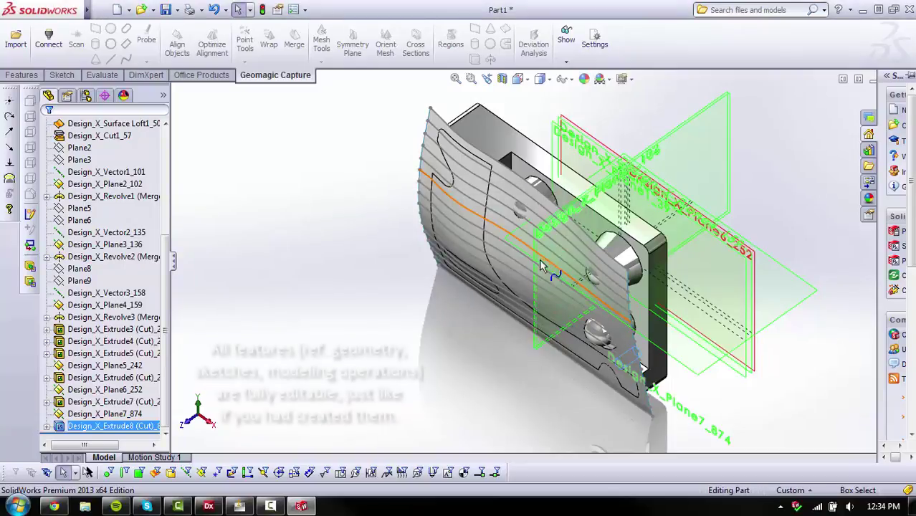
mouse_move(464, 342)
middle_down()
mouse_move(502, 297)
mouse_move(329, 271)
middle_up()
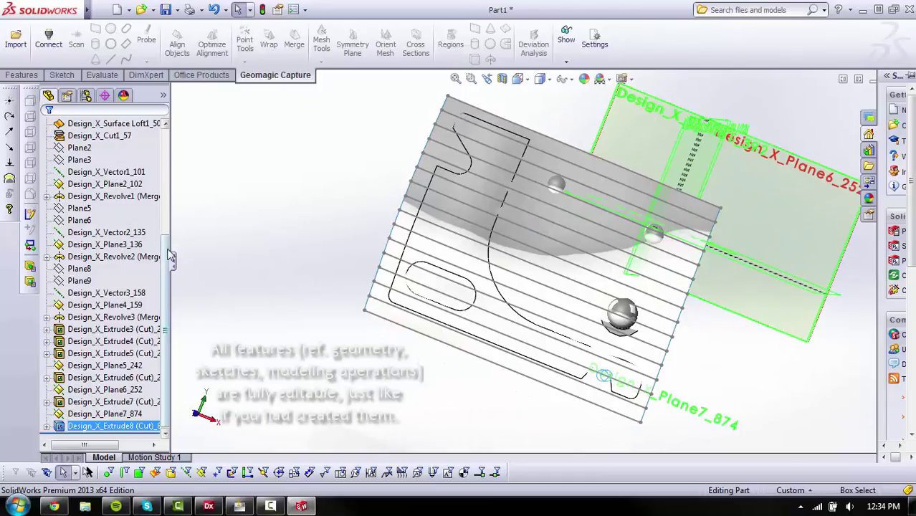
scroll(170, 254, up, 1)
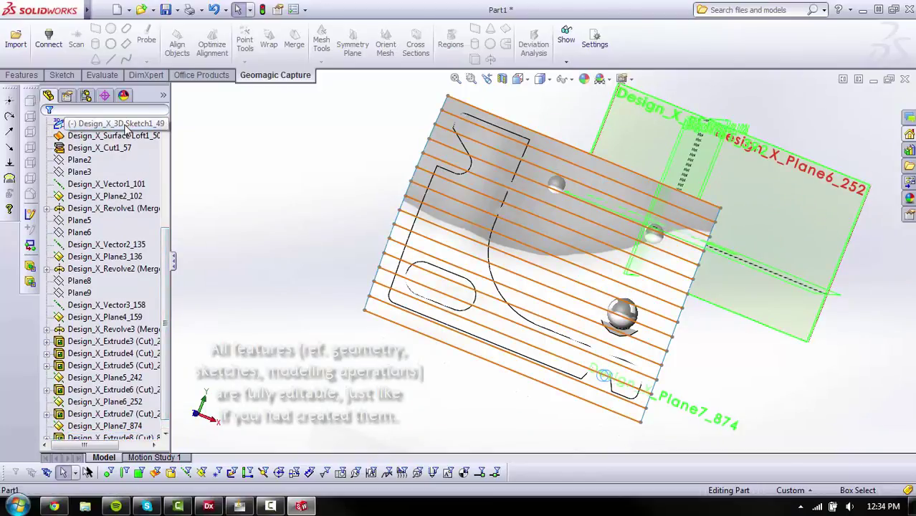
right_click(126, 128)
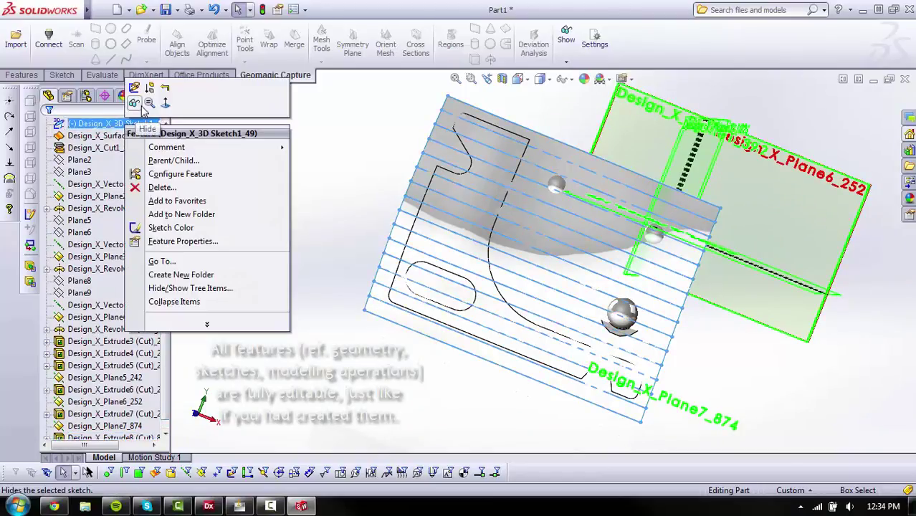
click(141, 106)
mouse_move(294, 268)
middle_down()
mouse_move(312, 330)
mouse_move(250, 278)
middle_up()
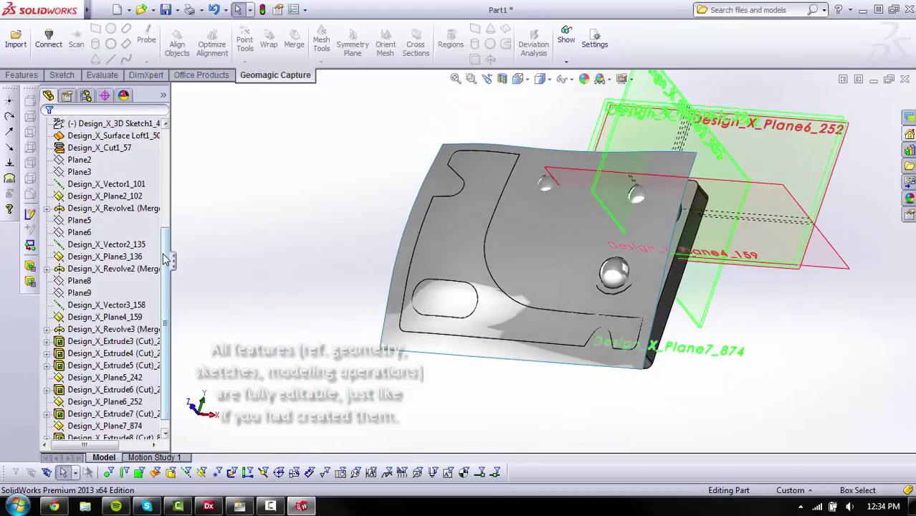
drag(165, 259, 167, 156)
Hide Surface Bodies to leave only the solid cut part visible.
click(109, 173)
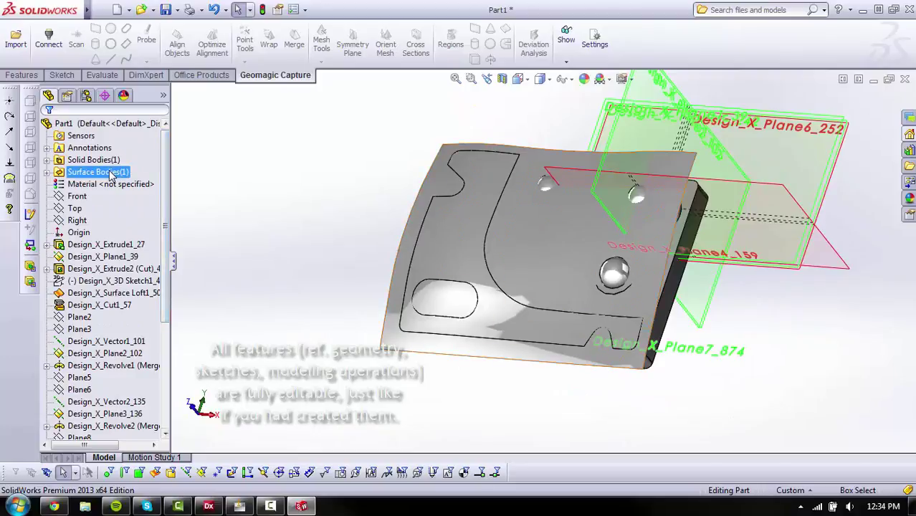
right_click(111, 176)
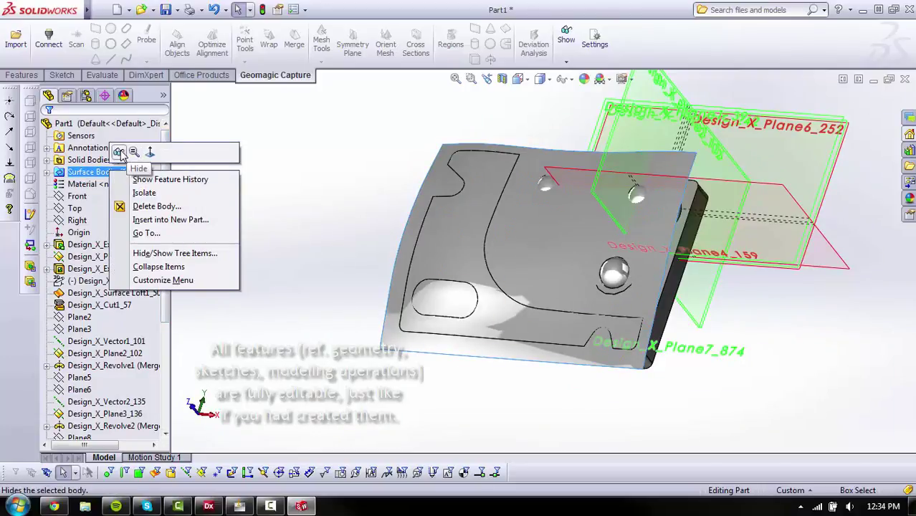
click(119, 152)
mouse_move(370, 335)
middle_down()
mouse_move(390, 308)
mouse_move(360, 288)
mouse_move(352, 299)
middle_up()
scroll(162, 426, down, 5)
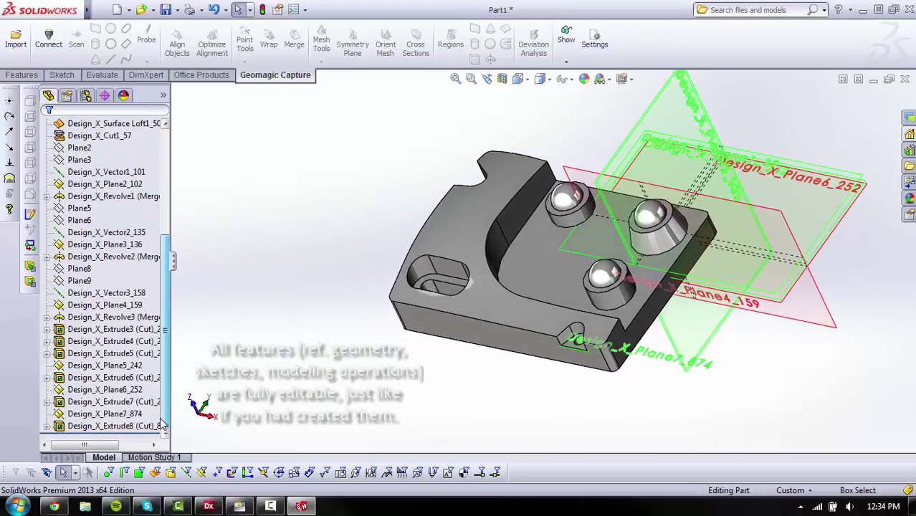
Edit Design_X_Sketch12 under Design_X_Extrude8 and zoom onto the triangular cut's circle.
click(121, 426)
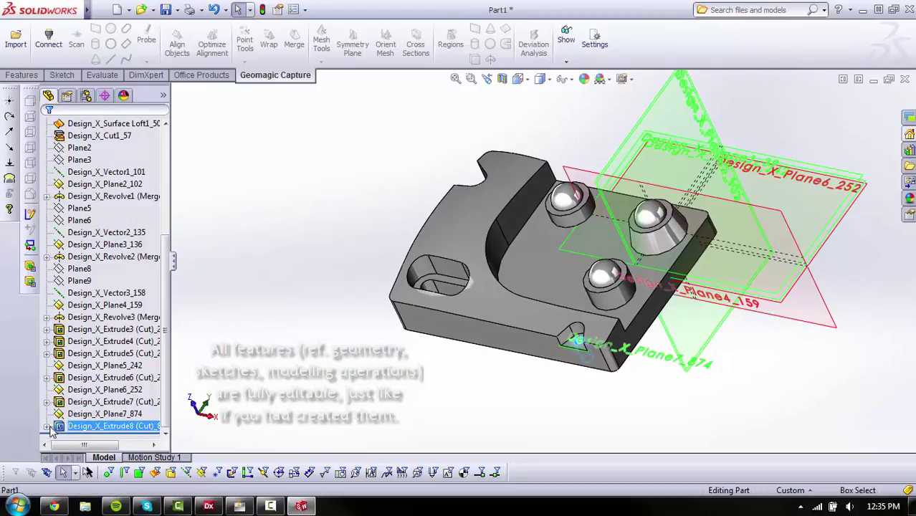
click(46, 426)
right_click(92, 427)
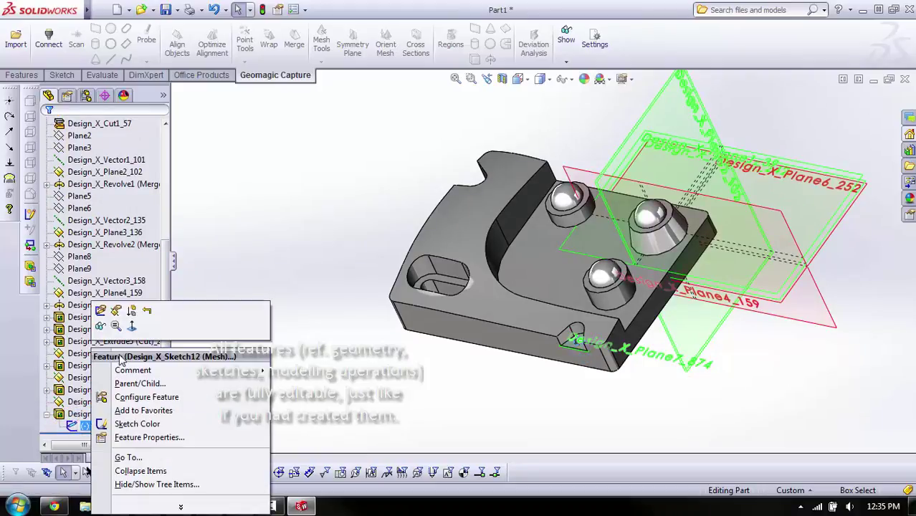
click(101, 312)
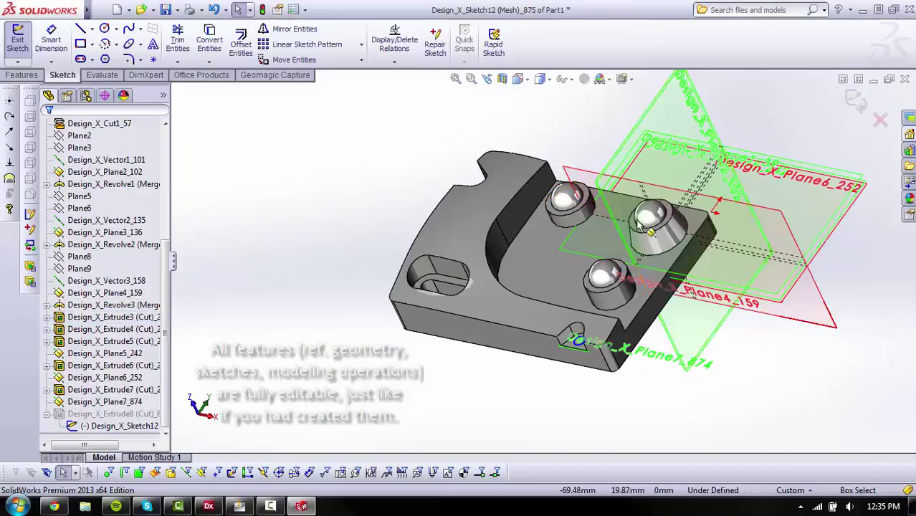
mouse_move(624, 333)
middle_down()
mouse_move(598, 339)
mouse_move(649, 380)
mouse_move(655, 402)
middle_up()
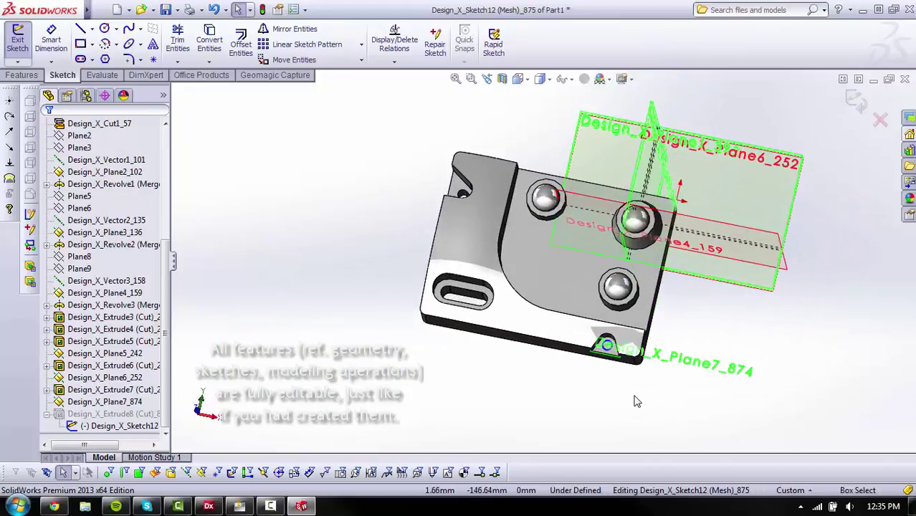
scroll(636, 399, down, 4)
scroll(551, 267, down, 2)
scroll(551, 267, down, 1)
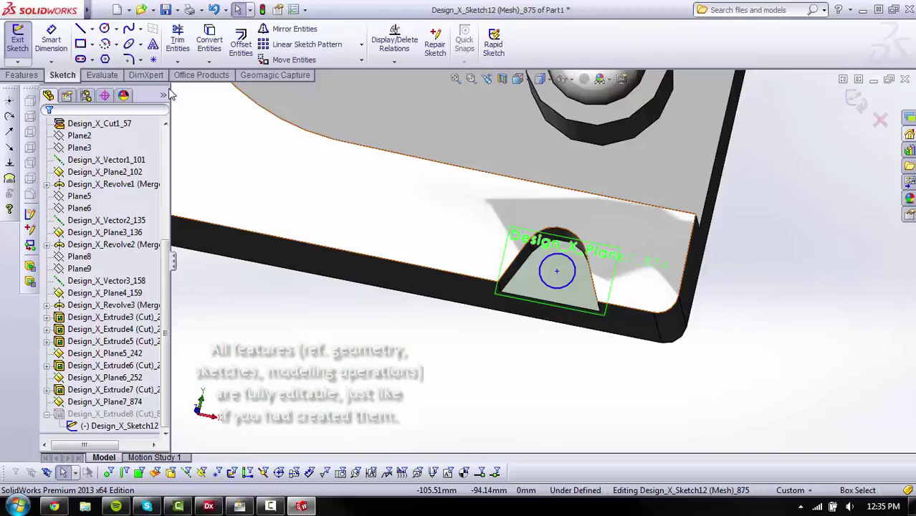
Set the triangular cut's circle radius to 3.50 and exit the sketch to rebuild.
click(542, 274)
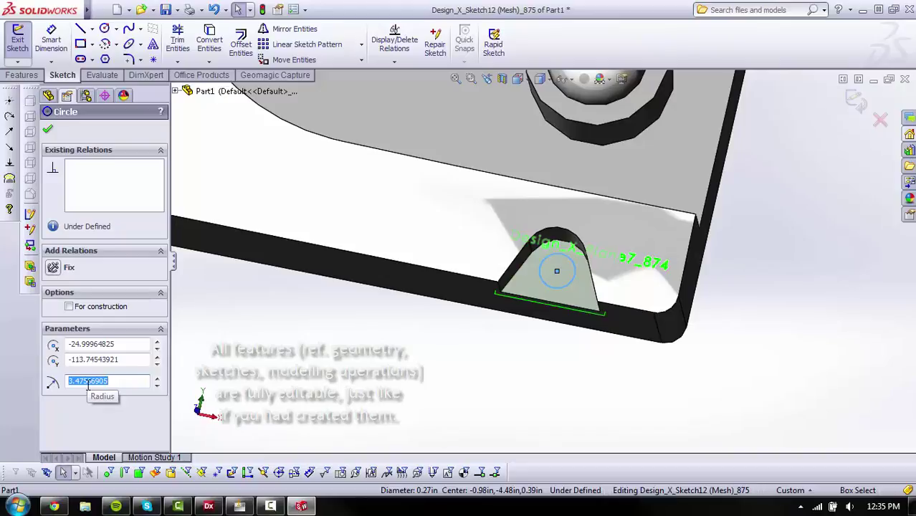
text(3)
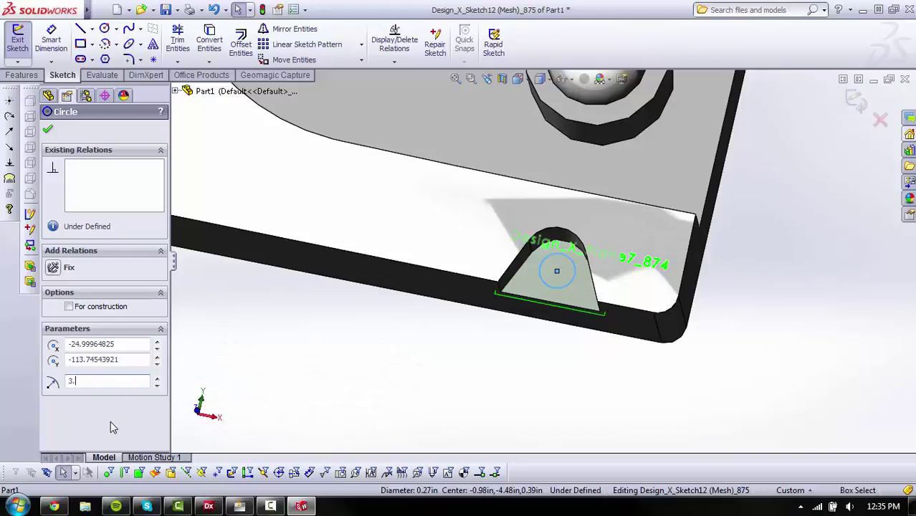
text(.50)
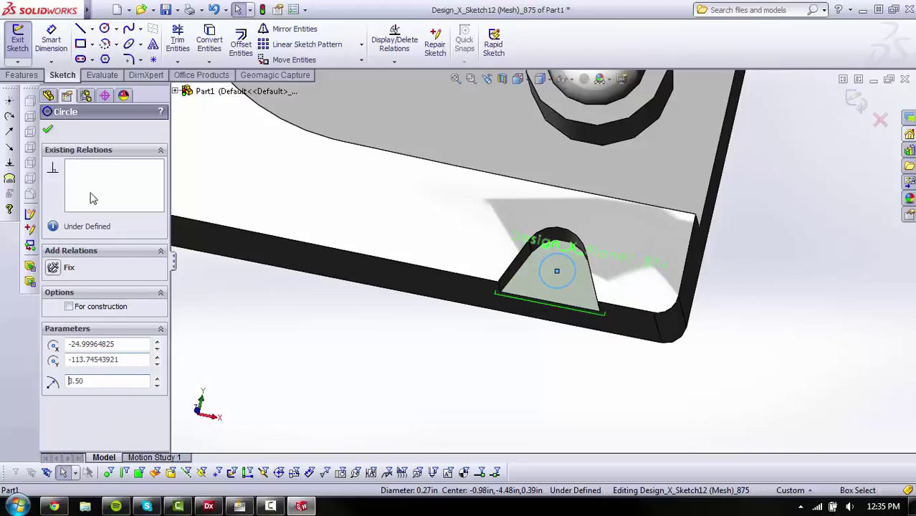
click(47, 131)
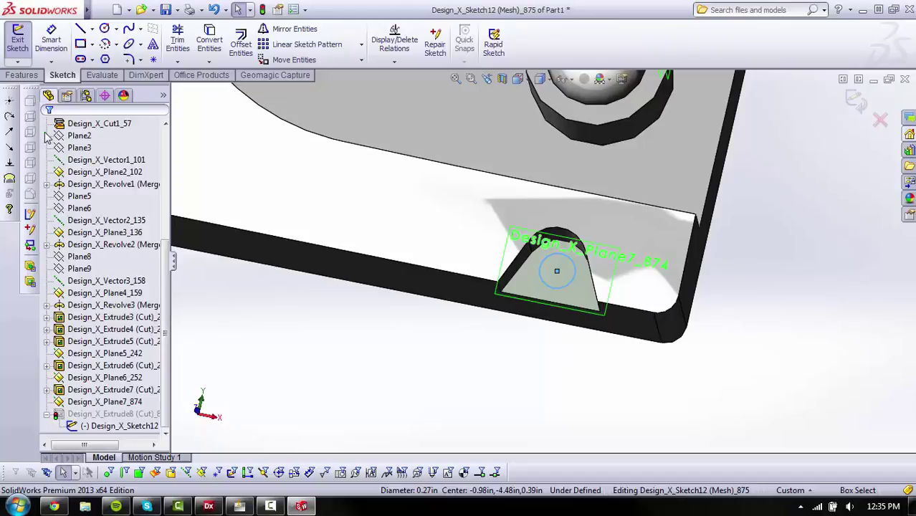
click(854, 100)
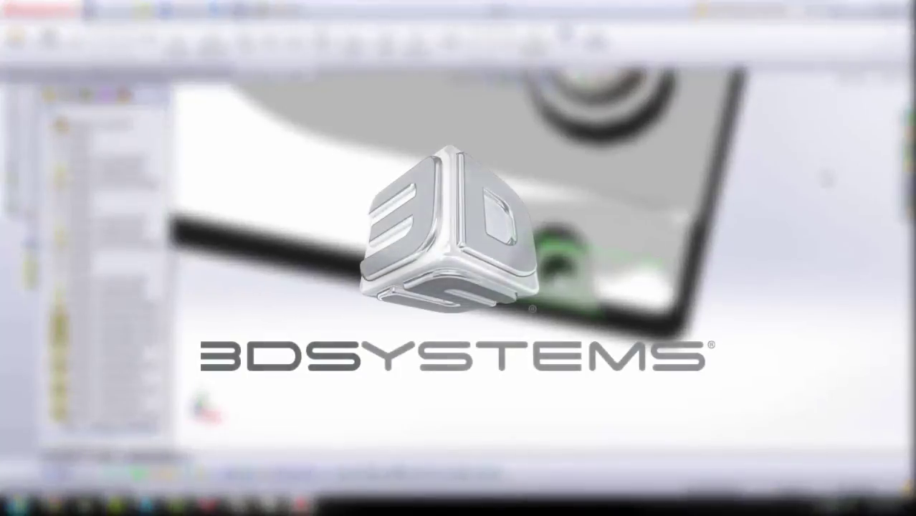